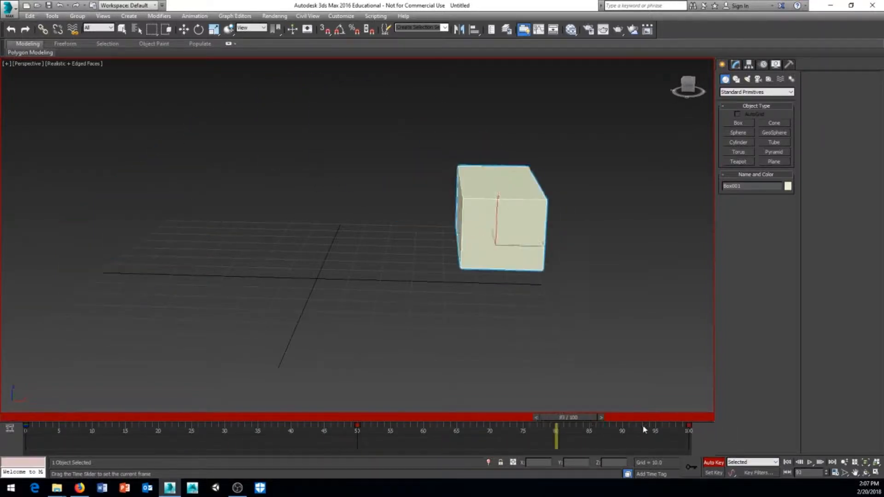
# Step: Turn on the trajectory display for the selected box
pyautogui.press('w')
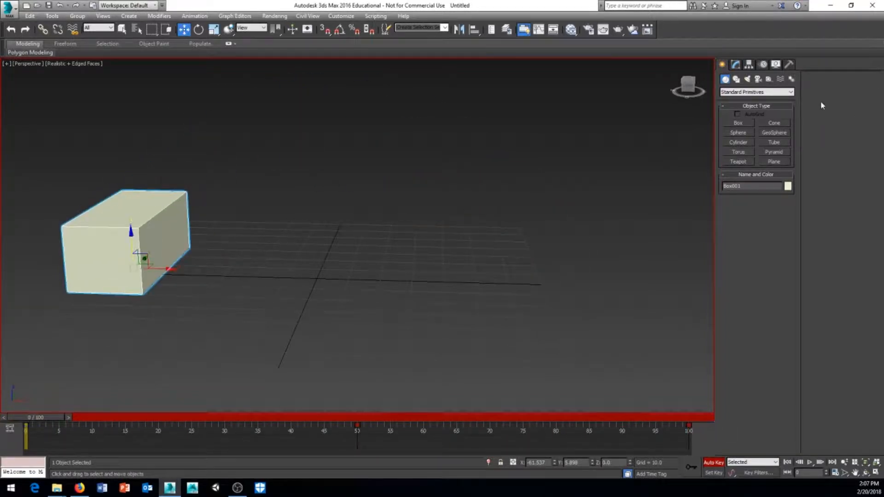
pyautogui.click(775, 65)
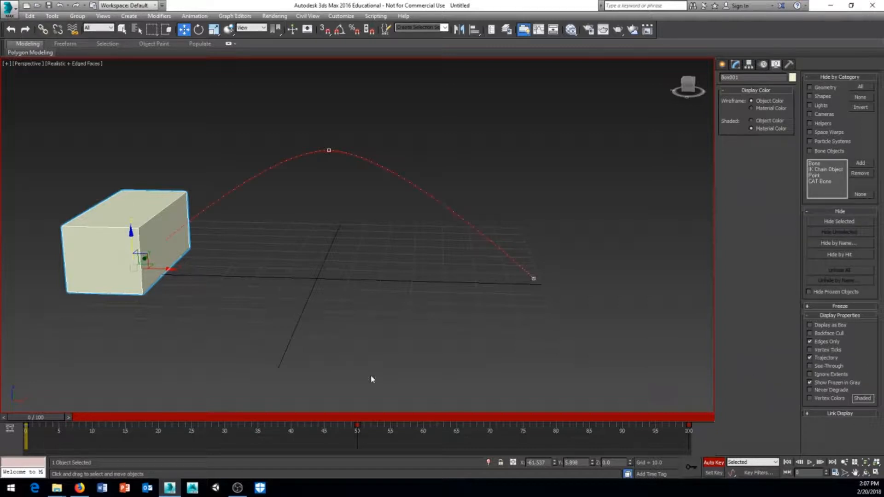
# Step: At frame 100, scale the box down along its Y axis to about 42% to key its scale
pyautogui.moveTo(44, 414); pyautogui.dragTo(706, 422)
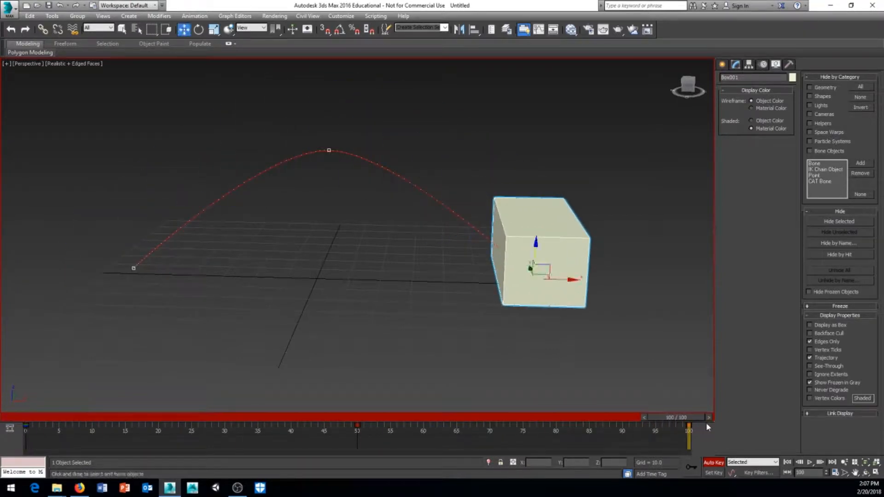
pyautogui.keyDown('alt'); pyautogui.moveTo(566, 380); pyautogui.dragTo(440, 347, button='middle'); pyautogui.keyUp('alt')
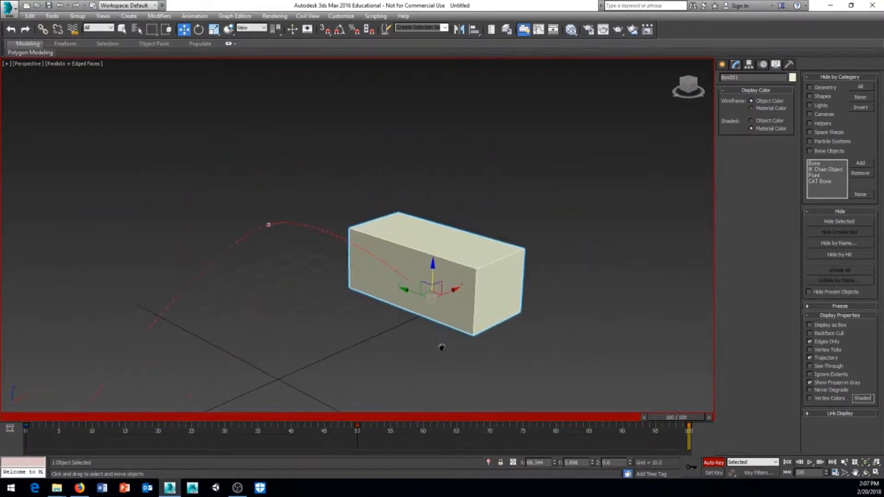
pyautogui.rightClick(521, 320)
pyautogui.click(546, 346)
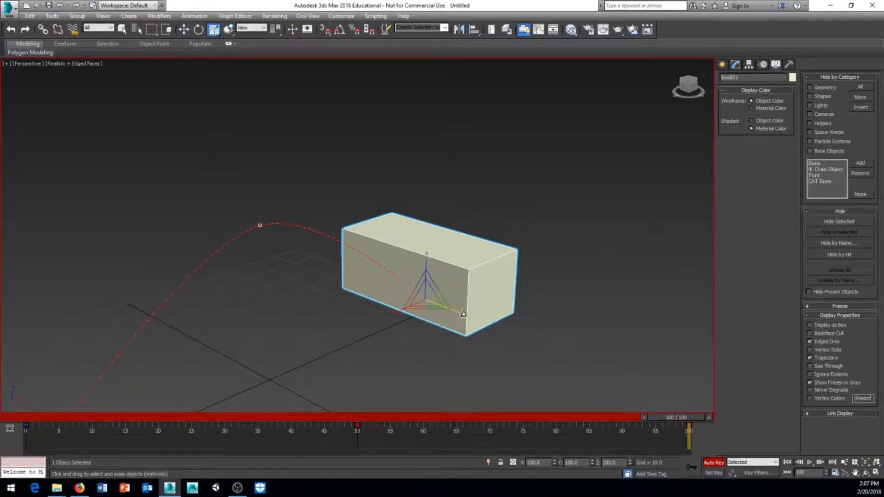
pyautogui.moveTo(455, 313); pyautogui.dragTo(430, 309)
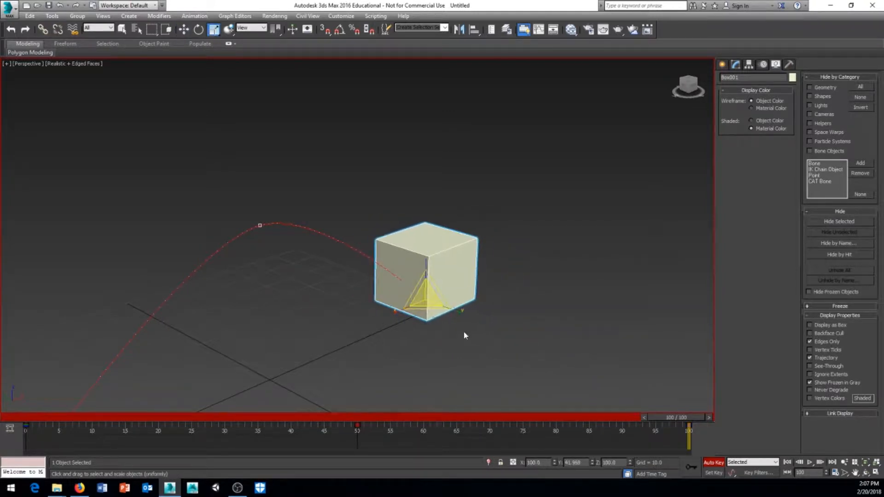
pyautogui.keyDown('alt'); pyautogui.moveTo(463, 330); pyautogui.dragTo(470, 359, button='middle'); pyautogui.keyUp('alt')
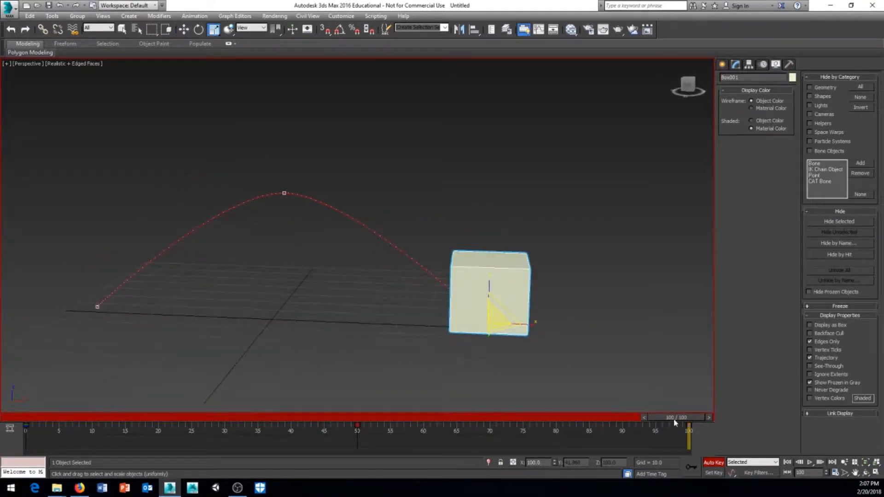
# Step: Scrub the animation back to frame 0 and examine the box's scale change along its trajectory
pyautogui.moveTo(675, 421); pyautogui.dragTo(24, 407)
pyautogui.keyDown('alt'); pyautogui.moveTo(419, 310); pyautogui.dragTo(313, 290, button='middle'); pyautogui.keyUp('alt')
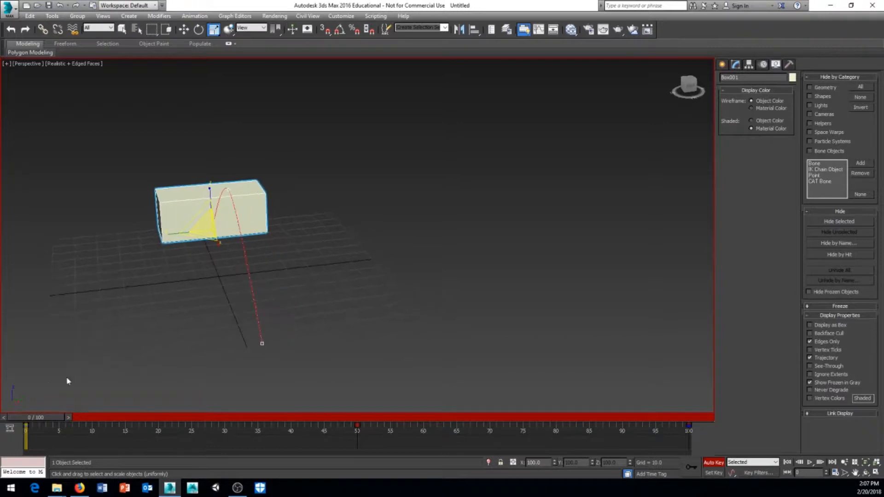
pyautogui.moveTo(39, 421); pyautogui.dragTo(24, 456)
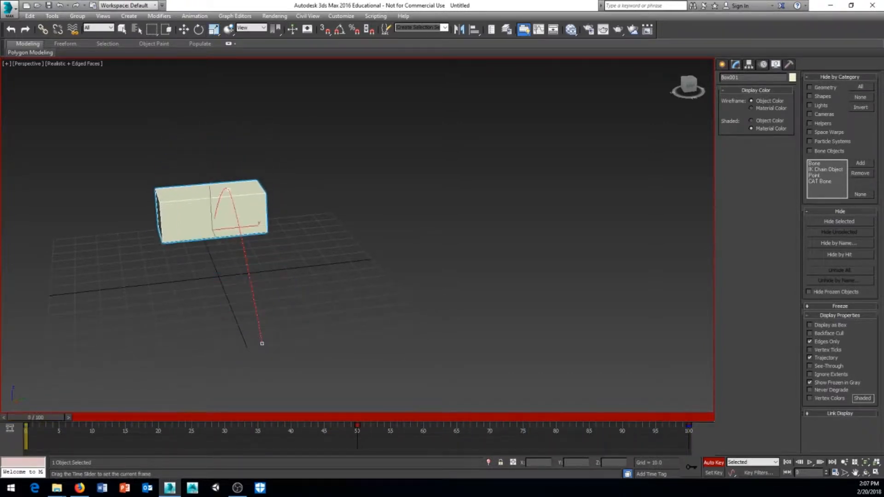
pyautogui.press('r')
pyautogui.keyDown('alt'); pyautogui.moveTo(411, 349); pyautogui.dragTo(471, 344, button='middle'); pyautogui.keyUp('alt')
pyautogui.keyDown('alt'); pyautogui.moveTo(388, 300); pyautogui.dragTo(324, 314, button='middle'); pyautogui.keyUp('alt')
pyautogui.scroll(2, 324, 314)
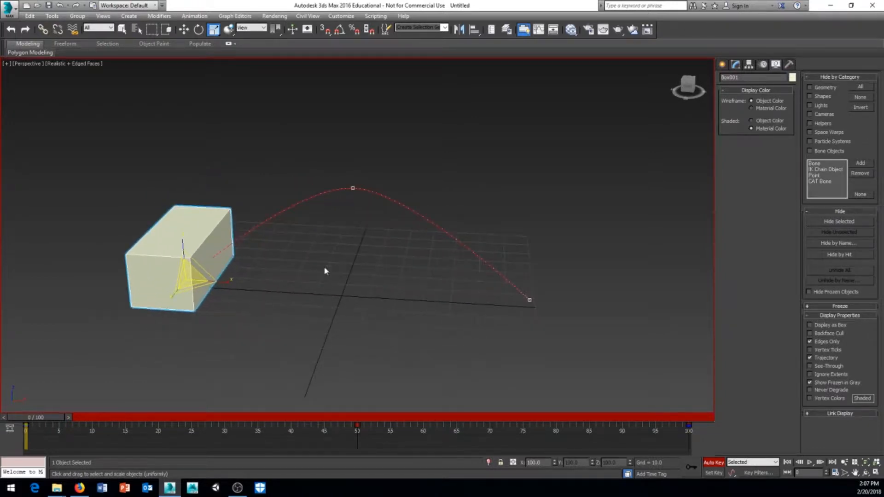
pyautogui.moveTo(324, 271); pyautogui.dragTo(333, 284, button='middle')
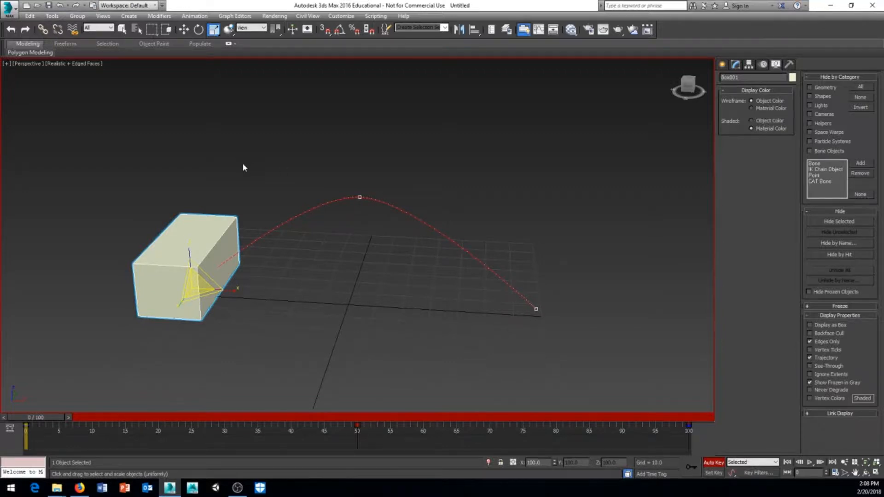
pyautogui.moveTo(58, 418); pyautogui.dragTo(15, 400)
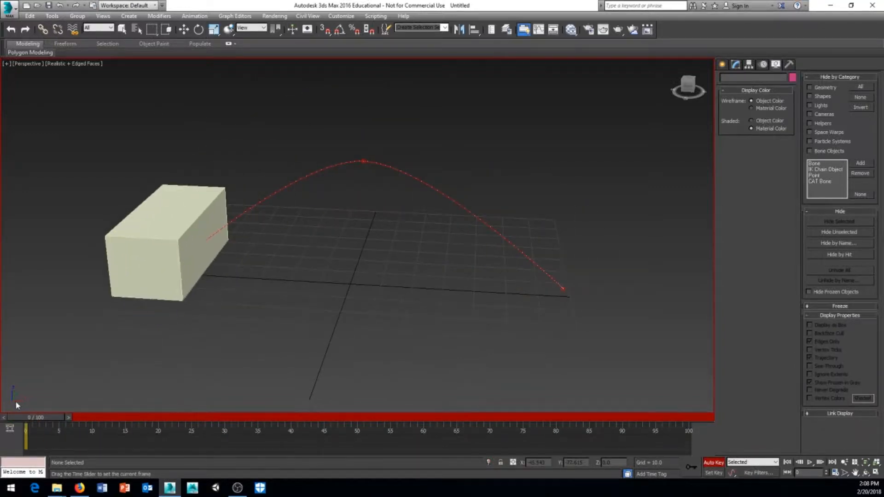
# Step: Turn on Show Ghosting for the viewports
pyautogui.press('r')
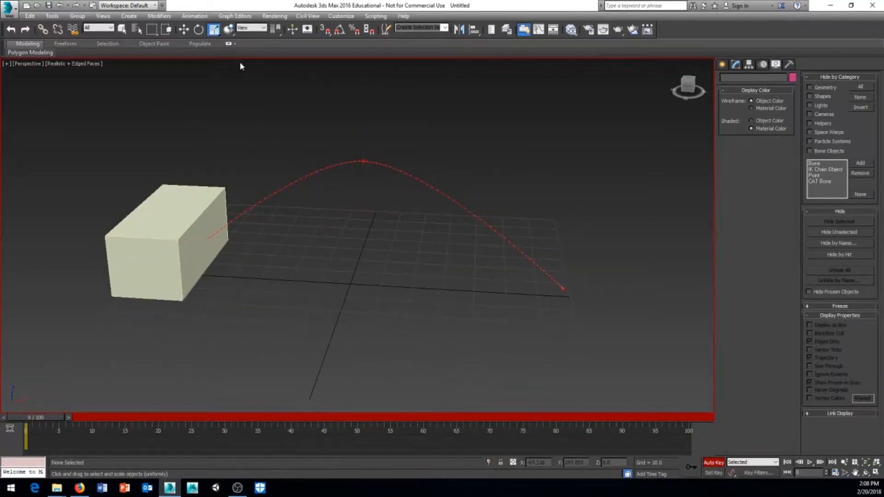
pyautogui.click(102, 15)
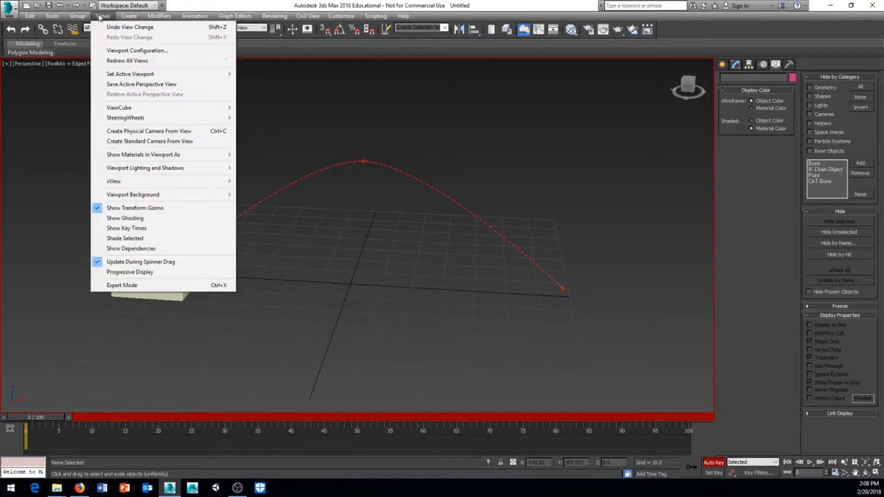
pyautogui.click(120, 219)
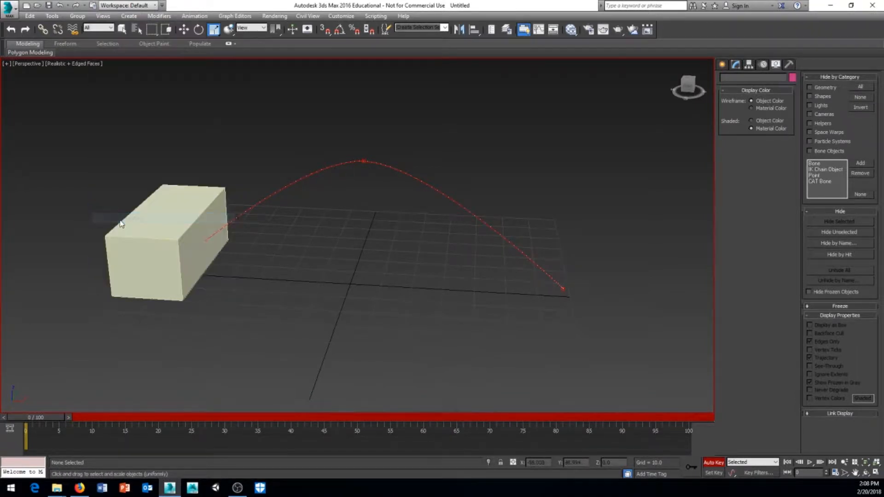
# Step: Select the box and scrub to frame 45 and back to frame 0 to examine its ghosts
pyautogui.moveTo(50, 423); pyautogui.dragTo(94, 400)
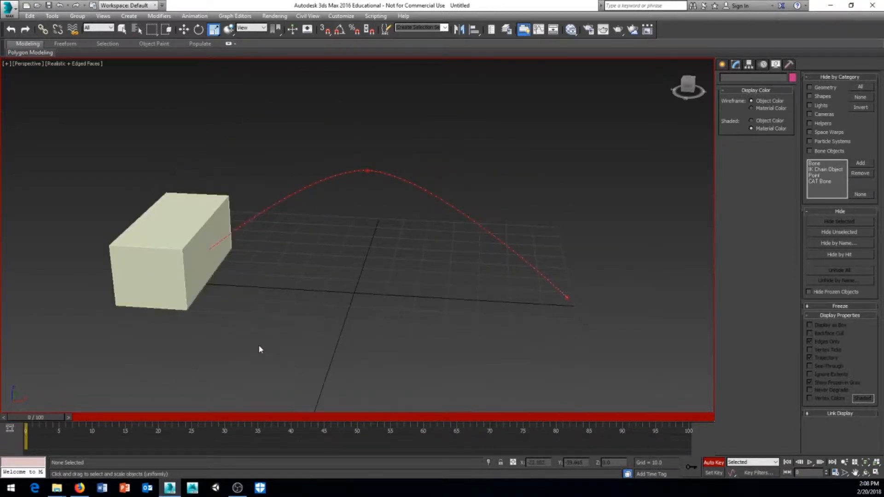
pyautogui.click(178, 293)
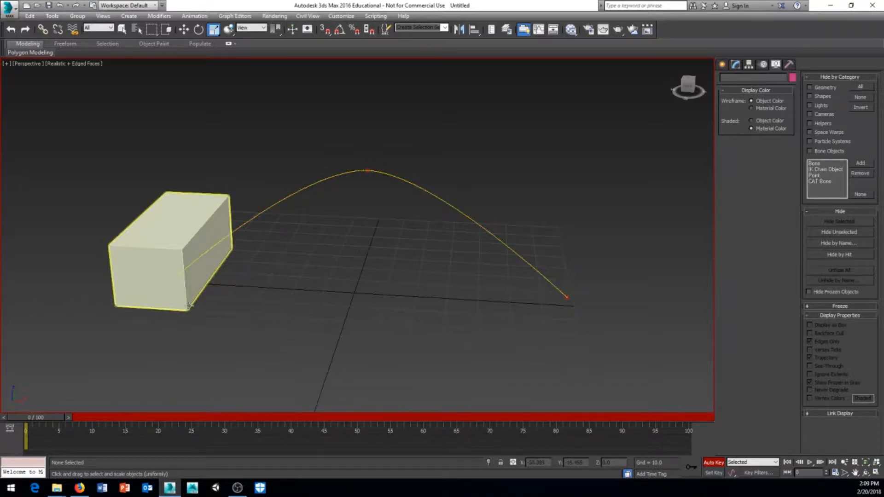
pyautogui.click(188, 305)
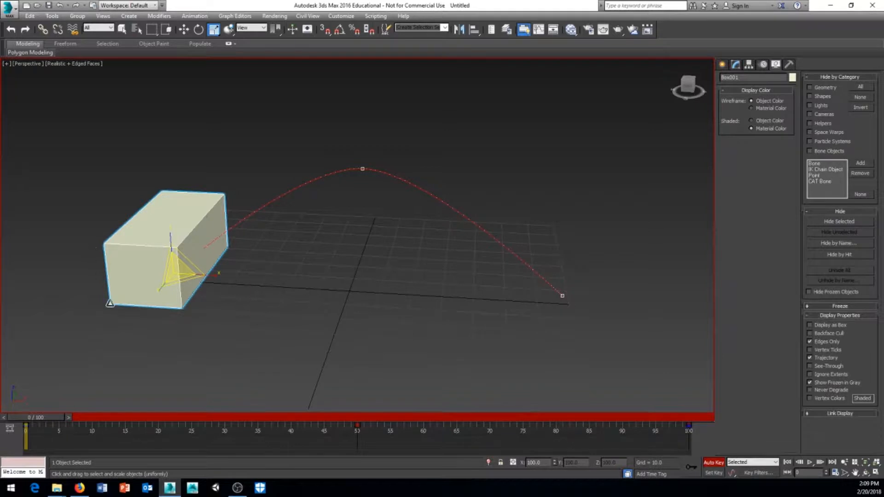
pyautogui.moveTo(38, 419); pyautogui.dragTo(330, 427)
pyautogui.keyDown('alt'); pyautogui.moveTo(369, 336); pyautogui.dragTo(188, 312, button='middle'); pyautogui.keyUp('alt')
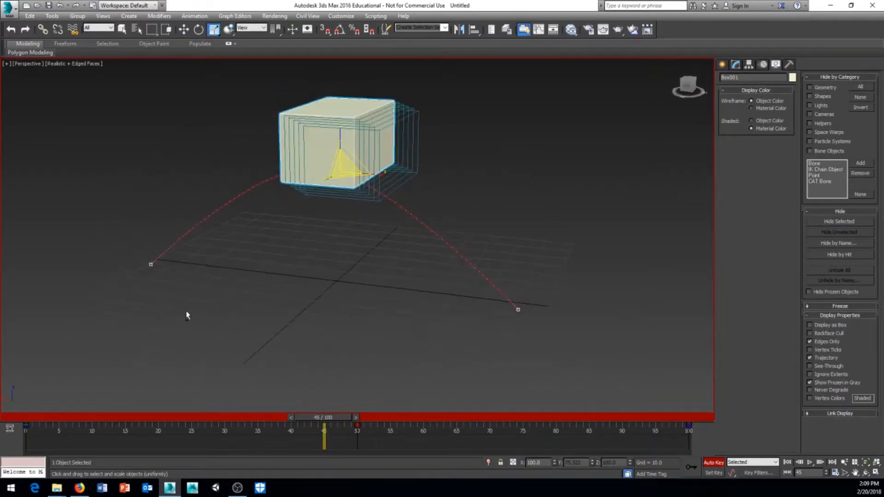
pyautogui.moveTo(338, 418); pyautogui.dragTo(41, 418)
pyautogui.keyDown('alt'); pyautogui.moveTo(366, 318); pyautogui.dragTo(295, 318, button='middle'); pyautogui.keyUp('alt')
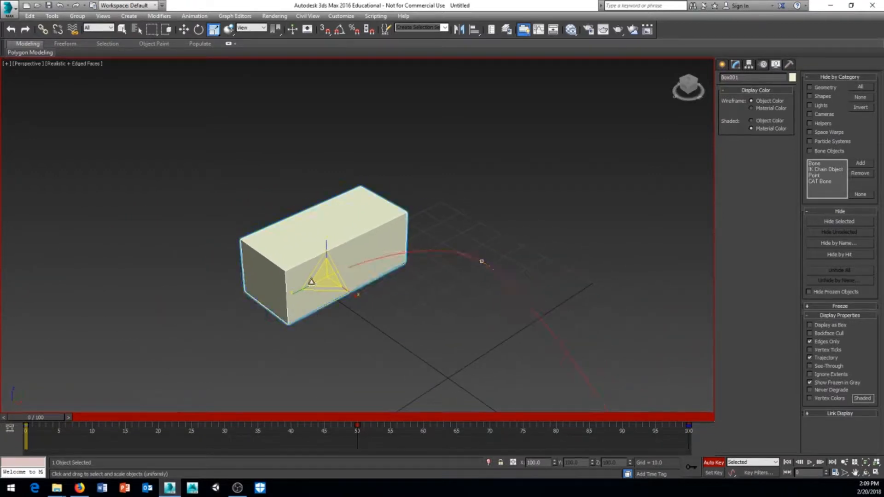
# Step: In the viewport preferences, set ghosting to Ghost Before and After and enable Show Frame Numbers
pyautogui.click(342, 16)
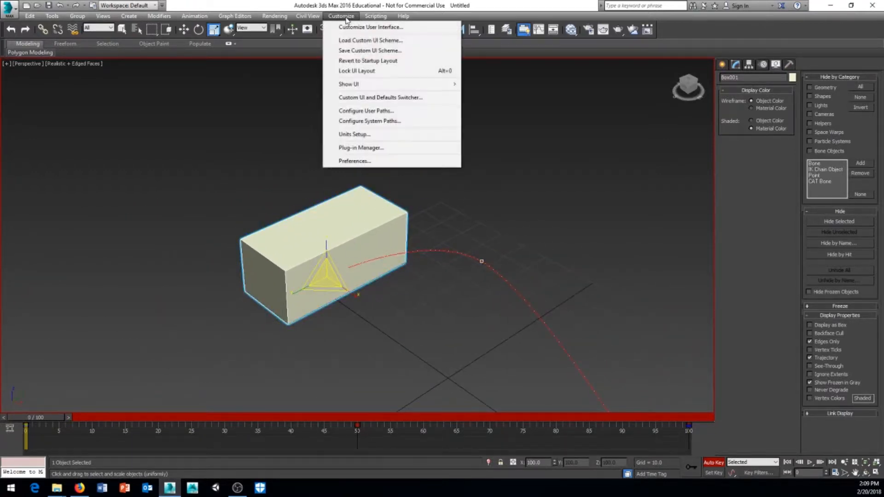
pyautogui.click(353, 162)
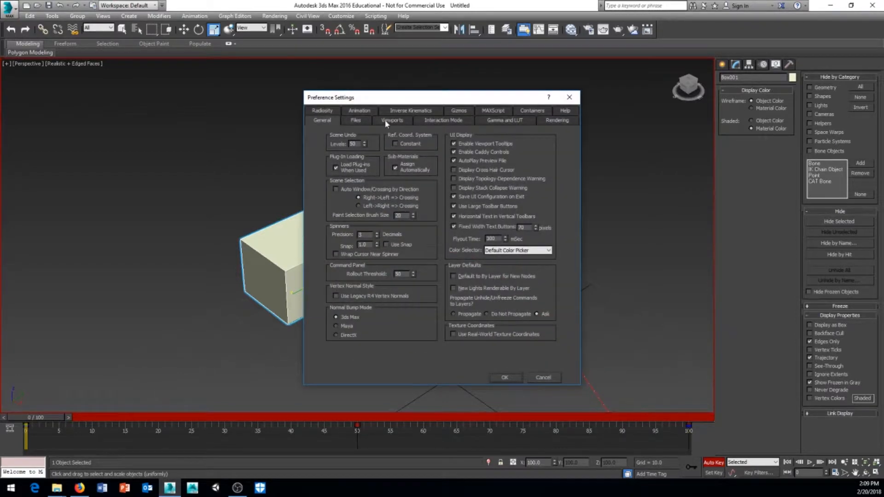
pyautogui.click(386, 122)
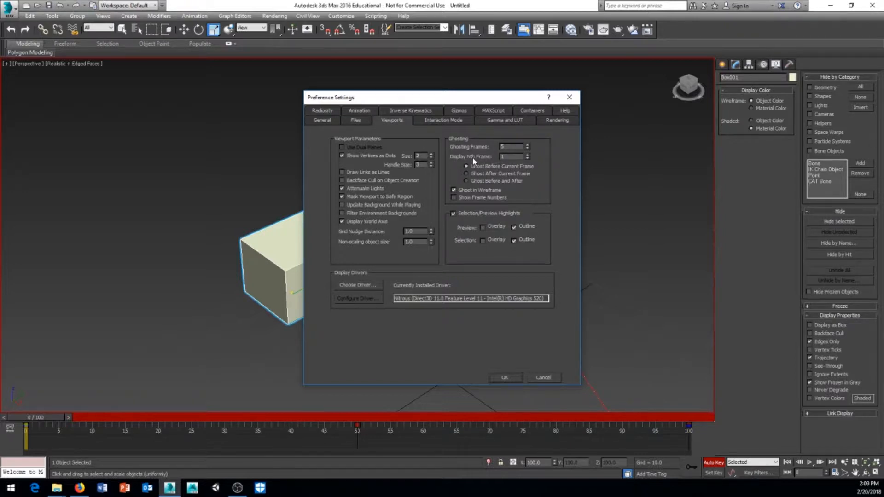
pyautogui.moveTo(439, 97); pyautogui.dragTo(526, 85)
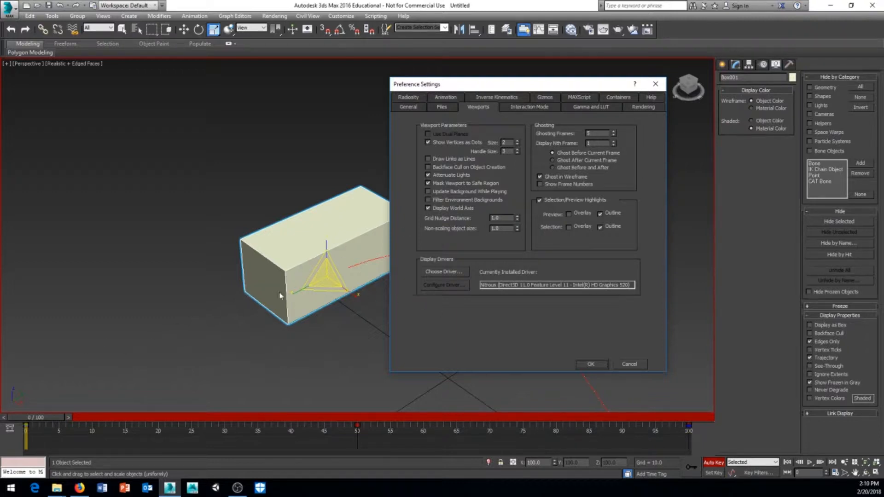
pyautogui.click(552, 168)
pyautogui.click(591, 364)
# Step: Scrub to frames 17 and 72 and examine the ghosts before and after the box from several angles
pyautogui.keyDown('alt'); pyautogui.moveTo(368, 355); pyautogui.dragTo(412, 336, button='middle'); pyautogui.keyUp('alt')
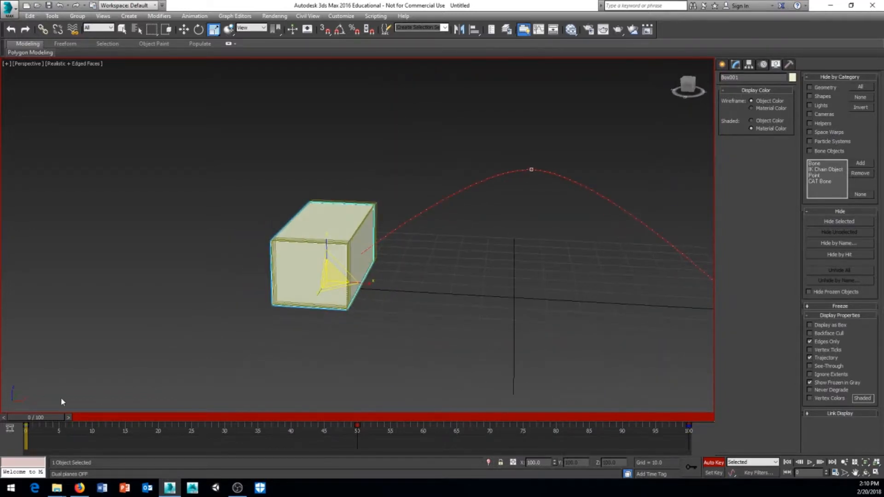
pyautogui.moveTo(48, 417); pyautogui.dragTo(156, 407)
pyautogui.keyDown('alt'); pyautogui.moveTo(381, 284); pyautogui.dragTo(389, 280, button='middle'); pyautogui.keyUp('alt')
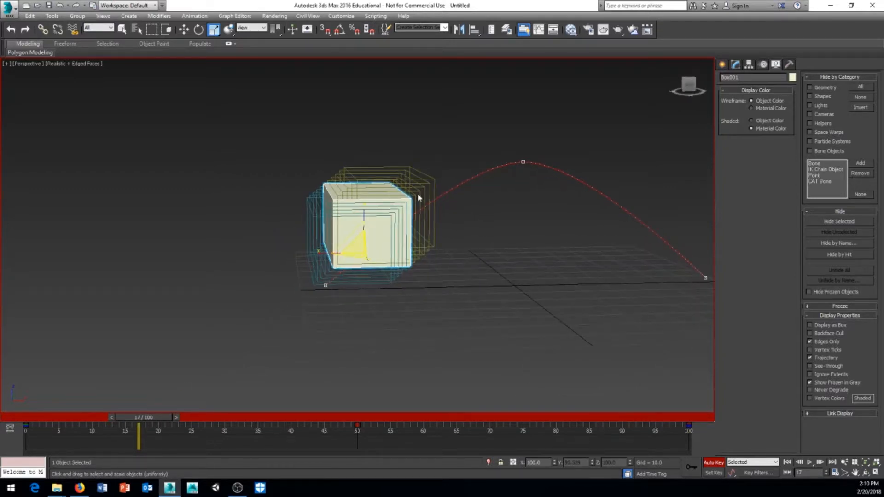
pyautogui.keyDown('alt'); pyautogui.moveTo(377, 311); pyautogui.dragTo(368, 302, button='middle'); pyautogui.keyUp('alt')
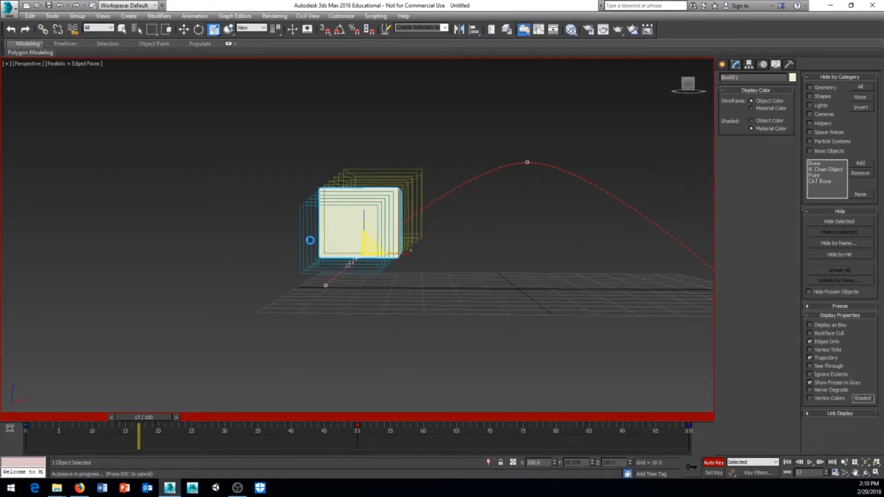
pyautogui.keyDown('alt'); pyautogui.moveTo(310, 258); pyautogui.dragTo(179, 389, button='middle'); pyautogui.keyUp('alt')
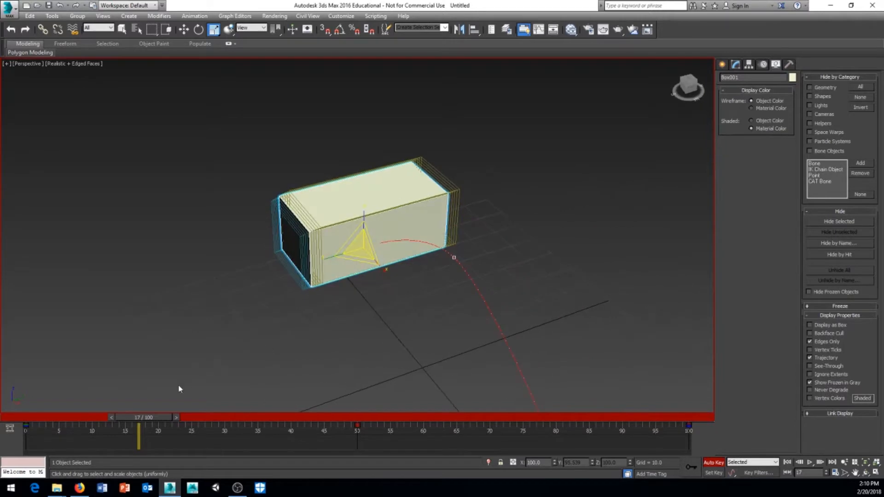
pyautogui.moveTo(152, 422); pyautogui.dragTo(500, 417)
pyautogui.keyDown('alt'); pyautogui.moveTo(476, 377); pyautogui.dragTo(245, 194, button='middle'); pyautogui.keyUp('alt')
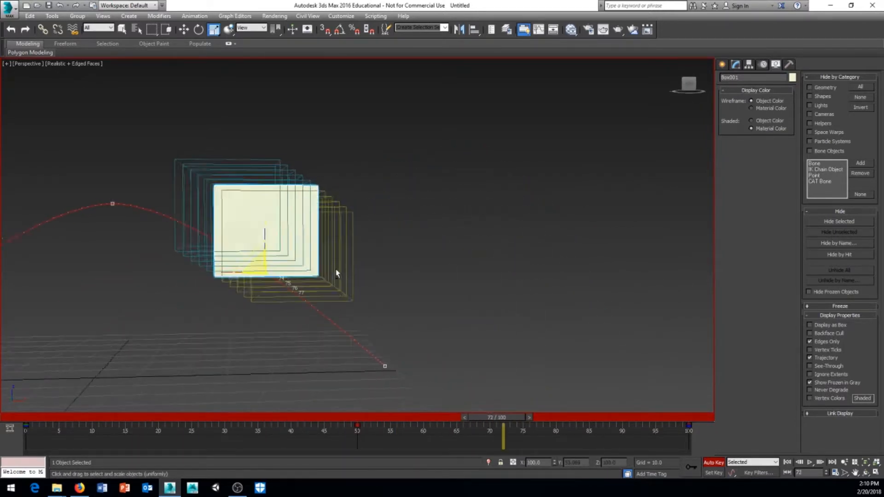
pyautogui.keyDown('alt'); pyautogui.moveTo(338, 272); pyautogui.dragTo(332, 343, button='middle'); pyautogui.keyUp('alt')
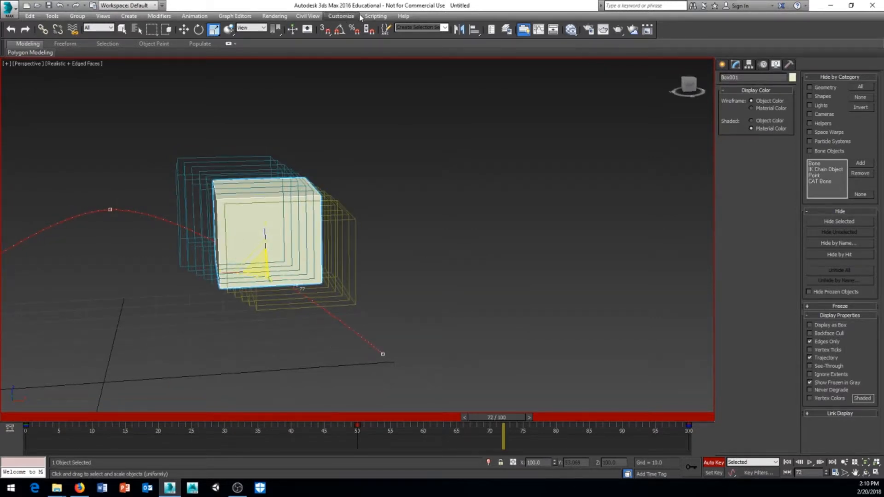
# Step: Set the viewport preferences to 10 ghosting frames, displaying every 2nd frame
pyautogui.click(341, 16)
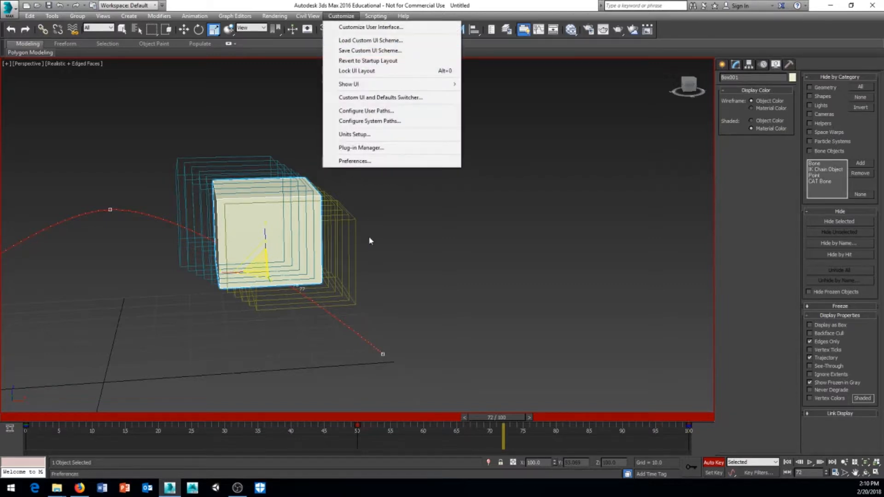
pyautogui.click(355, 162)
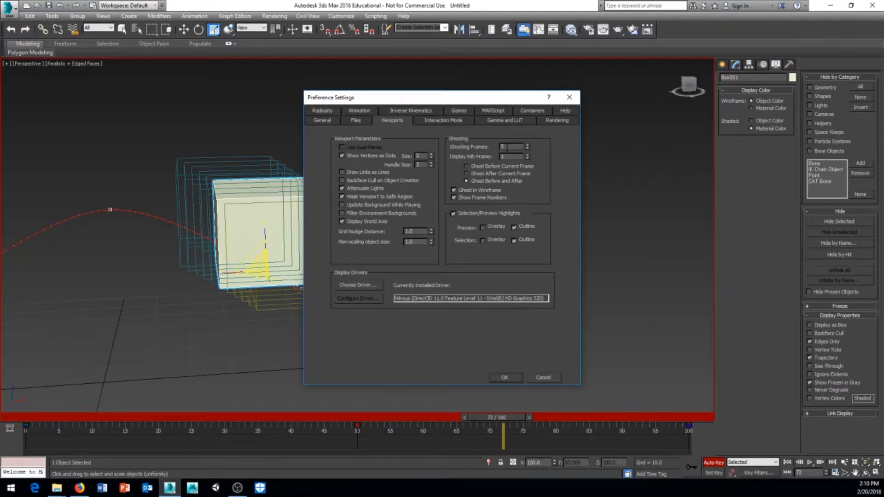
pyautogui.write('10')
pyautogui.click(505, 377)
# Step: Scrub to frames 30 and 45 and examine the numbered ghosts along the box's path, including from above
pyautogui.moveTo(500, 423); pyautogui.dragTo(224, 426)
pyautogui.moveTo(298, 339); pyautogui.dragTo(449, 290, button='middle')
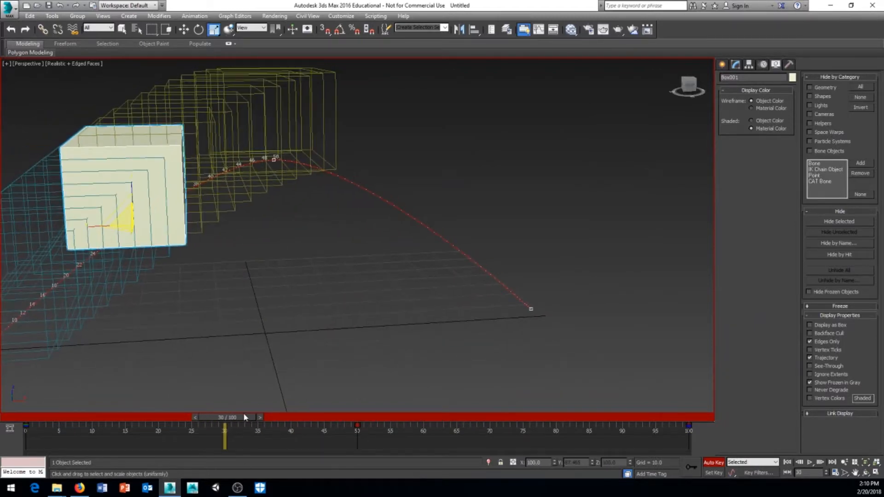
pyautogui.moveTo(244, 417); pyautogui.dragTo(336, 412)
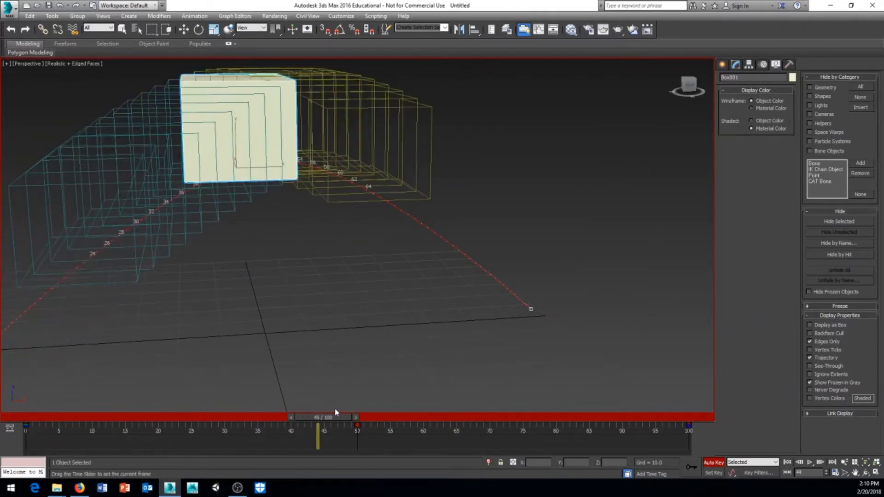
pyautogui.press('r')
pyautogui.keyDown('alt'); pyautogui.moveTo(371, 270); pyautogui.dragTo(330, 211, button='middle'); pyautogui.keyUp('alt')
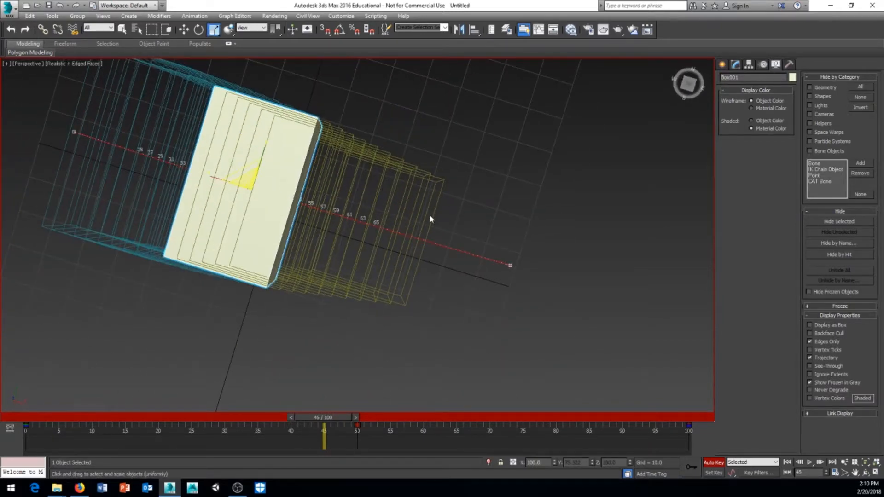
# Step: At frame 50, rotate the box about its X axis to about -173 degrees
pyautogui.moveTo(383, 318)
pyautogui.keyDown('alt'); pyautogui.mouseDown(button='middle')
pyautogui.moveTo(405, 261)
pyautogui.moveTo(393, 258)
pyautogui.moveTo(378, 307)
pyautogui.mouseUp(button='middle'); pyautogui.keyUp('alt')
pyautogui.scroll(-3, 377, 300)
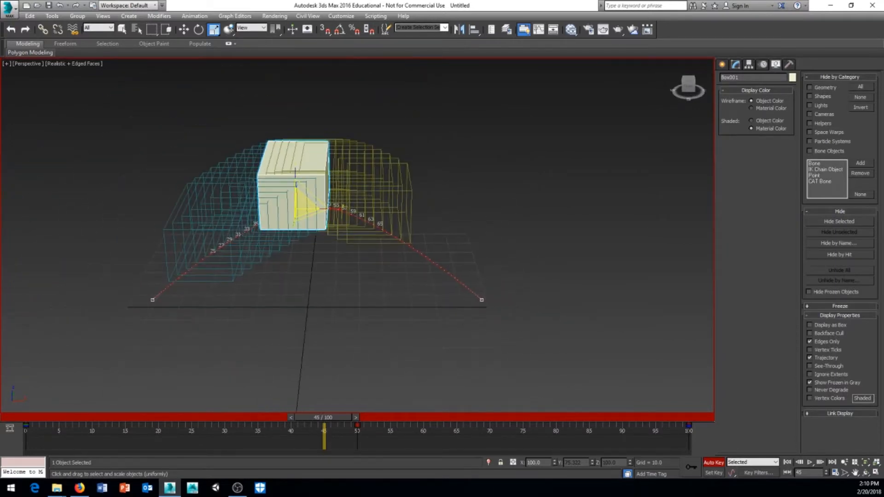
pyautogui.moveTo(274, 313)
pyautogui.keyDown('alt'); pyautogui.mouseDown(button='middle')
pyautogui.moveTo(276, 282)
pyautogui.moveTo(273, 318)
pyautogui.mouseUp(button='middle'); pyautogui.keyUp('alt')
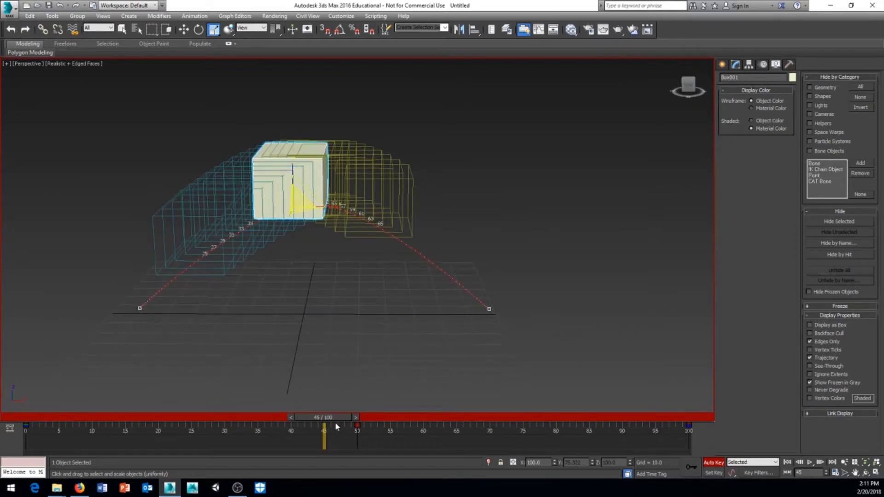
pyautogui.moveTo(335, 427); pyautogui.dragTo(357, 431)
pyautogui.press('r')
pyautogui.keyDown('alt'); pyautogui.moveTo(395, 318); pyautogui.dragTo(353, 303, button='middle'); pyautogui.keyUp('alt')
pyautogui.keyDown('alt'); pyautogui.moveTo(305, 331); pyautogui.dragTo(388, 404, button='middle'); pyautogui.keyUp('alt')
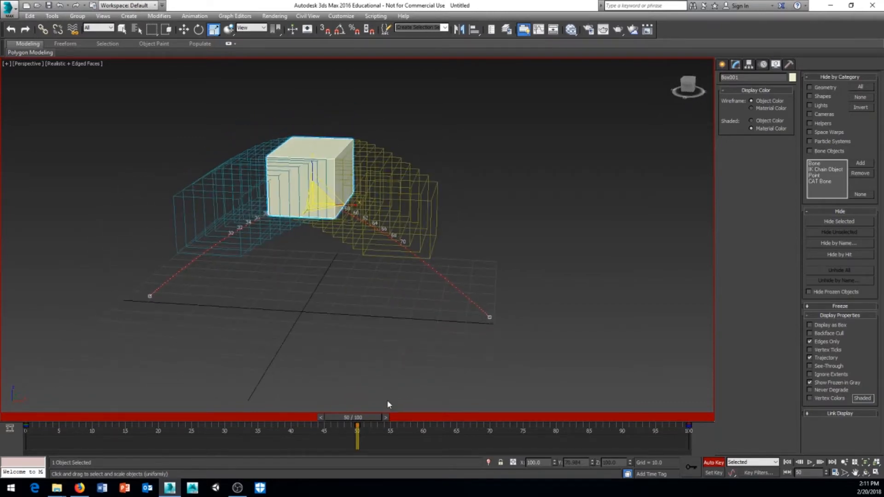
pyautogui.rightClick(324, 252)
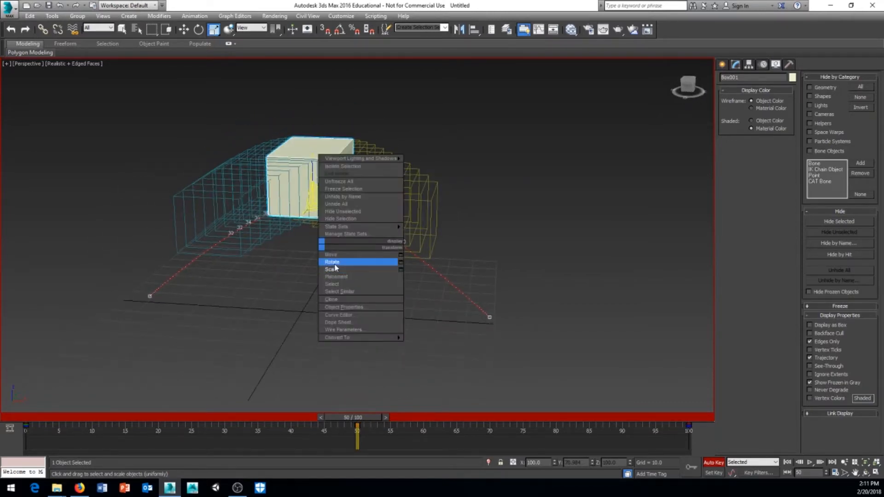
pyautogui.click(349, 262)
pyautogui.moveTo(306, 180); pyautogui.dragTo(323, 388)
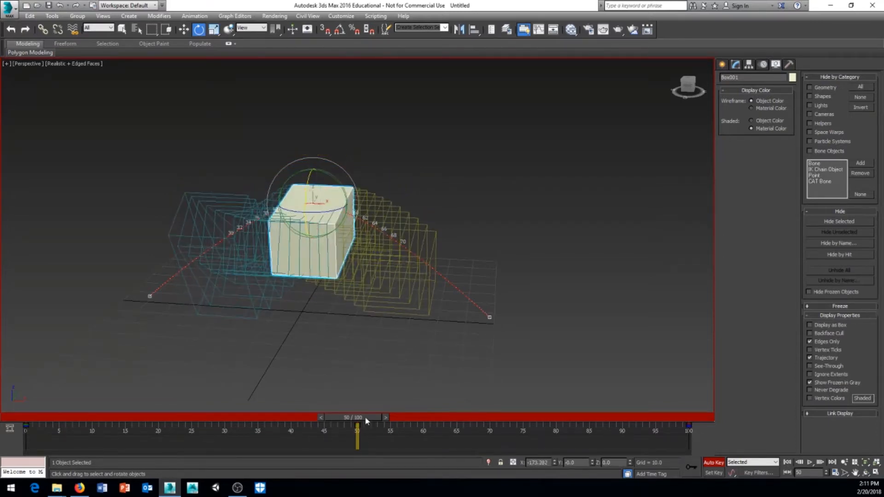
# Step: At frame 100, rotate the box about X to about 7 degrees with angle snap on, and review the rotation ghosts around frame 46
pyautogui.moveTo(364, 416); pyautogui.dragTo(565, 443)
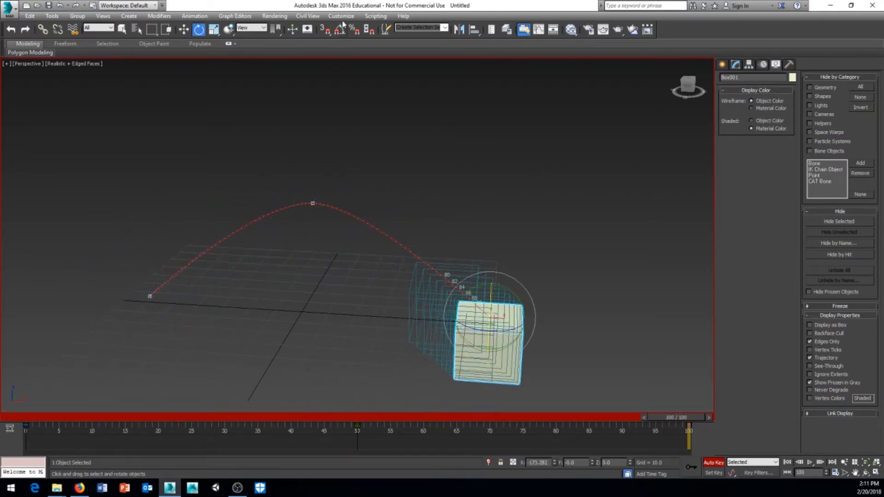
pyautogui.moveTo(491, 299); pyautogui.dragTo(503, 380)
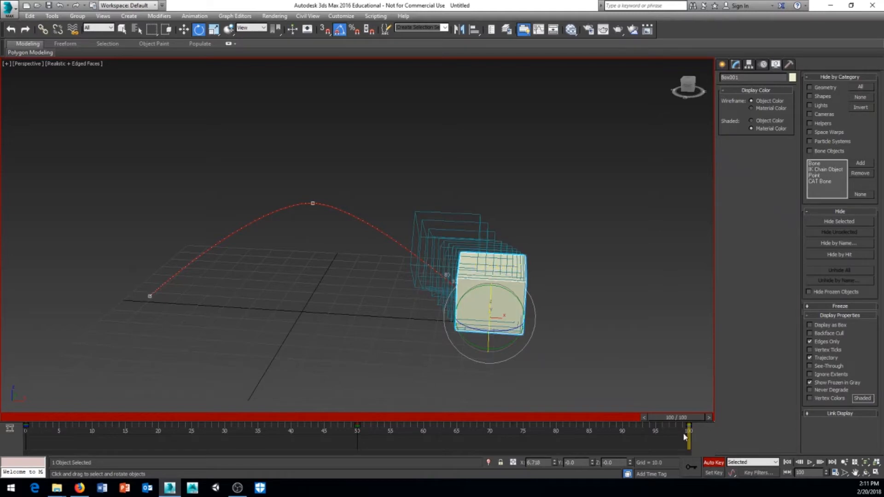
pyautogui.moveTo(690, 421); pyautogui.dragTo(339, 422)
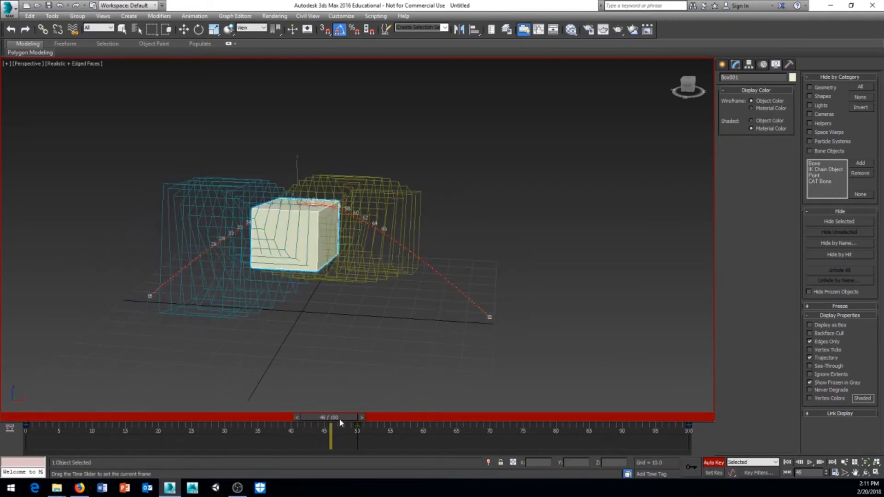
pyautogui.moveTo(360, 325)
pyautogui.keyDown('alt'); pyautogui.mouseDown(button='middle')
pyautogui.moveTo(380, 317)
pyautogui.moveTo(364, 316)
pyautogui.mouseUp(button='middle'); pyautogui.keyUp('alt')
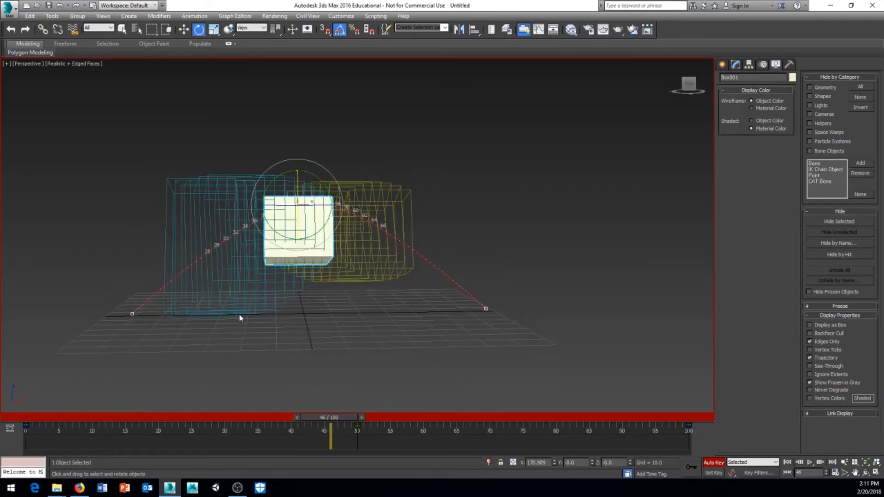
# Step: At frame 50, move the box along the X axis to about X 46.6
pyautogui.moveTo(346, 419); pyautogui.dragTo(368, 443)
pyautogui.press('e')
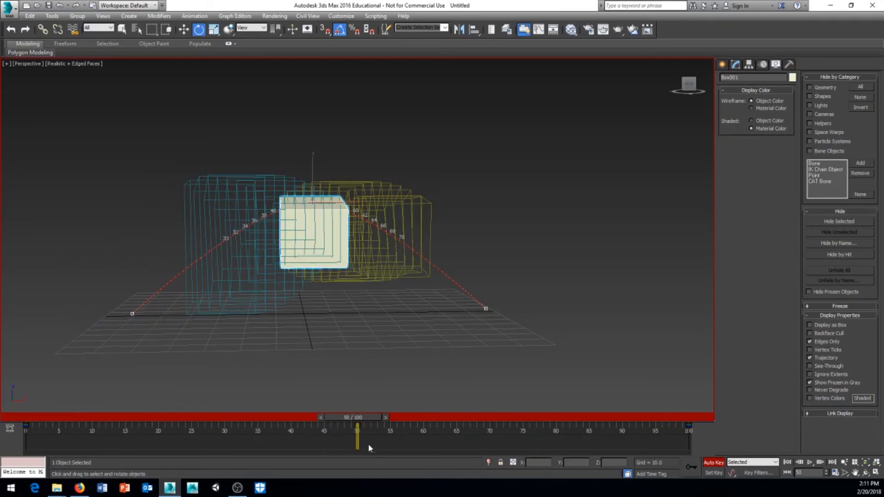
pyautogui.press('w')
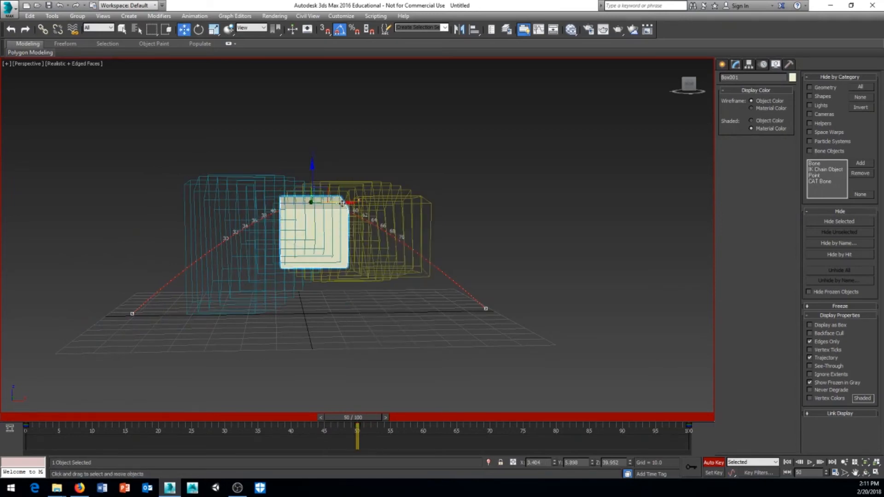
pyautogui.moveTo(342, 203); pyautogui.dragTo(464, 211)
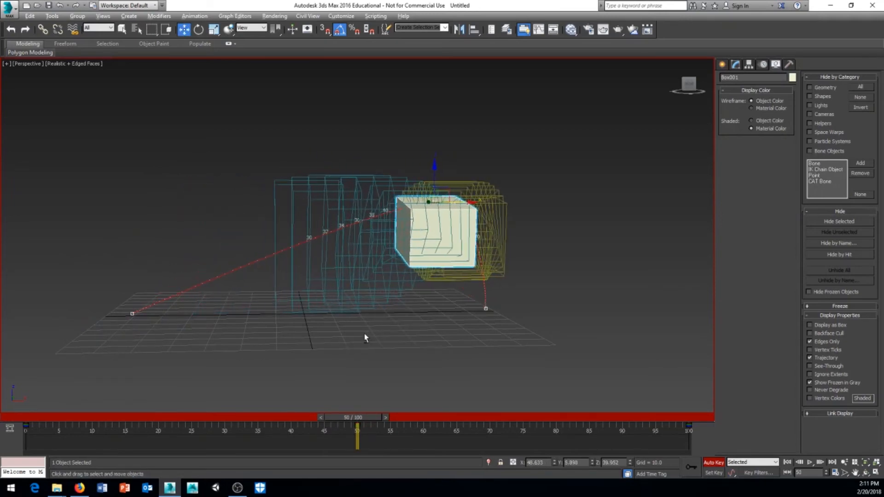
pyautogui.keyDown('alt'); pyautogui.moveTo(364, 337); pyautogui.dragTo(356, 279, button='middle'); pyautogui.keyUp('alt')
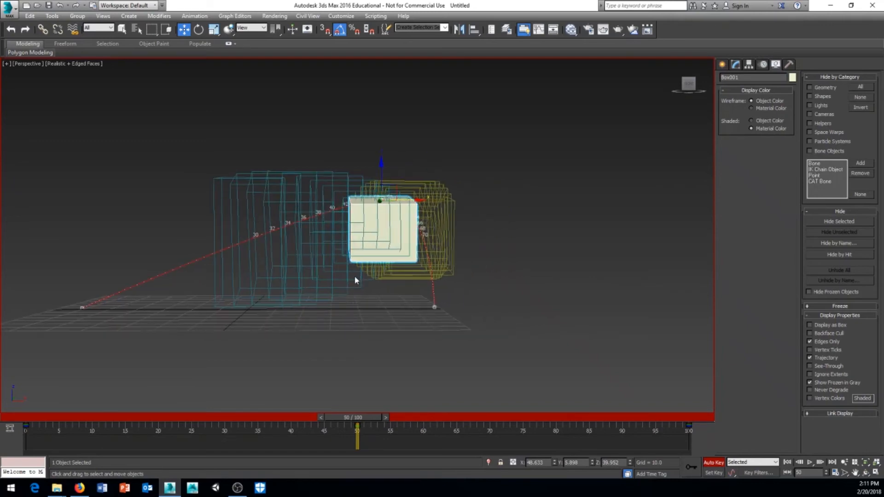
# Step: Scrub back to frame 0 and examine the box's reshaped trajectory and its upcoming ghosts
pyautogui.moveTo(357, 423); pyautogui.dragTo(10, 427)
pyautogui.press('w')
pyautogui.moveTo(220, 340); pyautogui.dragTo(352, 308, button='middle')
pyautogui.moveTo(352, 308)
pyautogui.keyDown('alt'); pyautogui.mouseDown(button='middle')
pyautogui.moveTo(326, 313)
pyautogui.moveTo(363, 302)
pyautogui.moveTo(345, 305)
pyautogui.moveTo(342, 327)
pyautogui.moveTo(346, 312)
pyautogui.mouseUp(button='middle'); pyautogui.keyUp('alt')
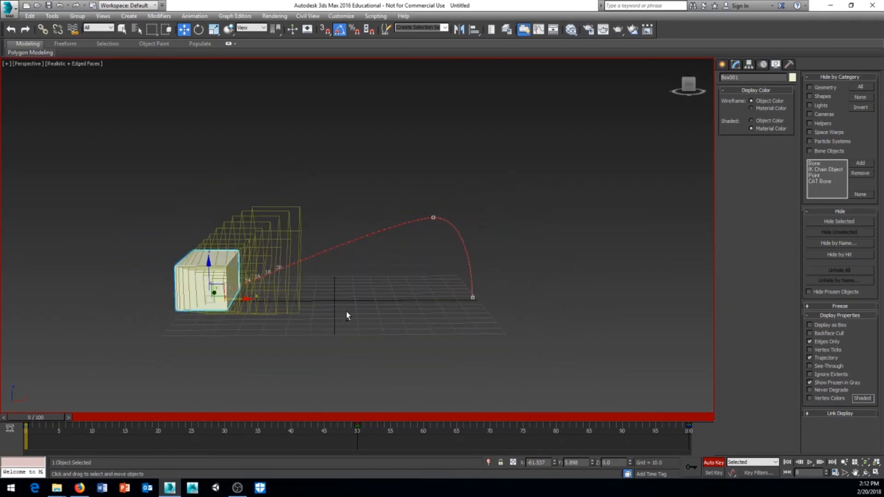